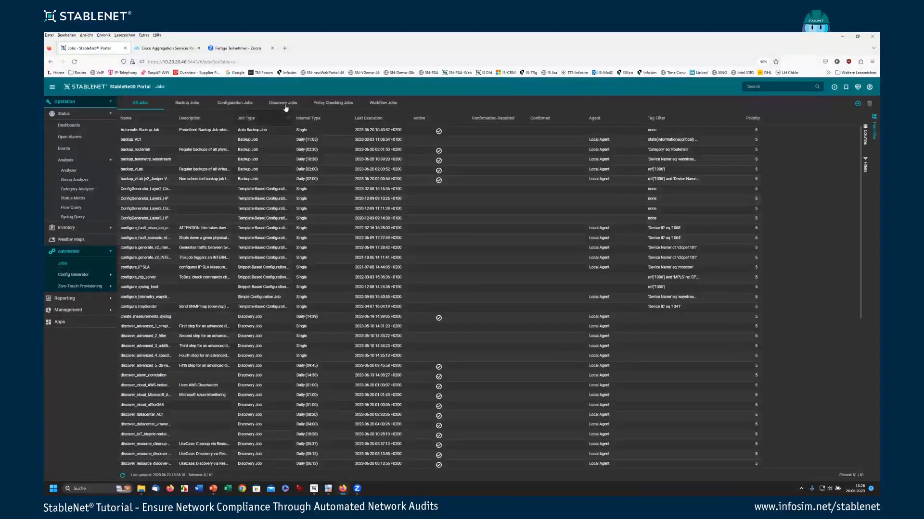
# - Start the workflow job "Vulnerability and EoX Import Job"
pyautogui.click(334, 104)
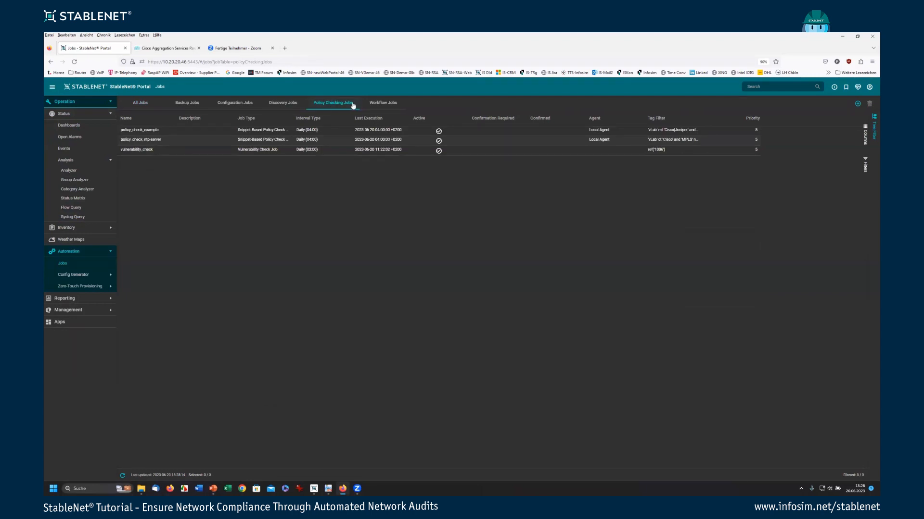
pyautogui.click(379, 104)
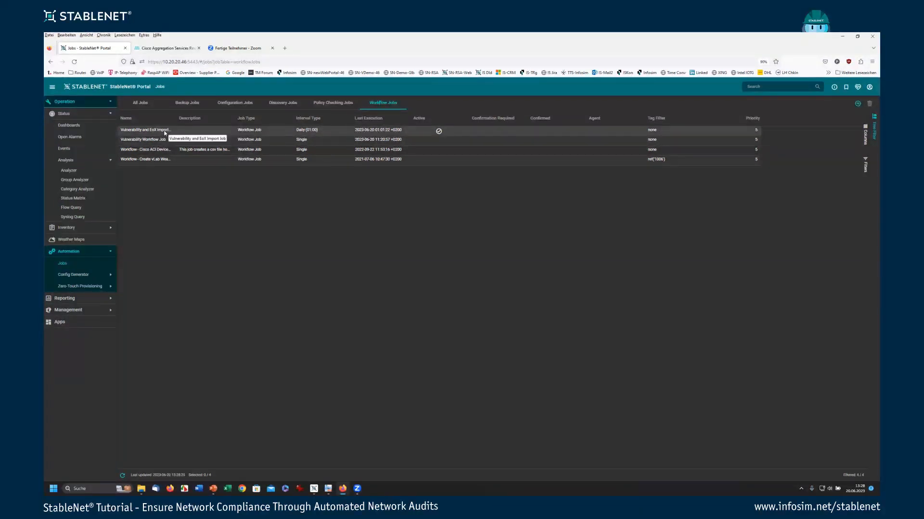
pyautogui.click(164, 130)
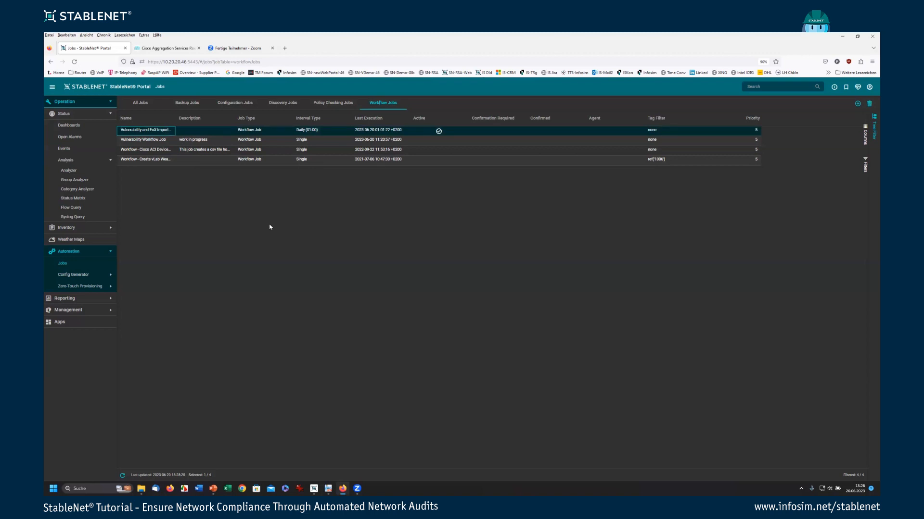
pyautogui.rightClick(158, 132)
pyautogui.click(172, 140)
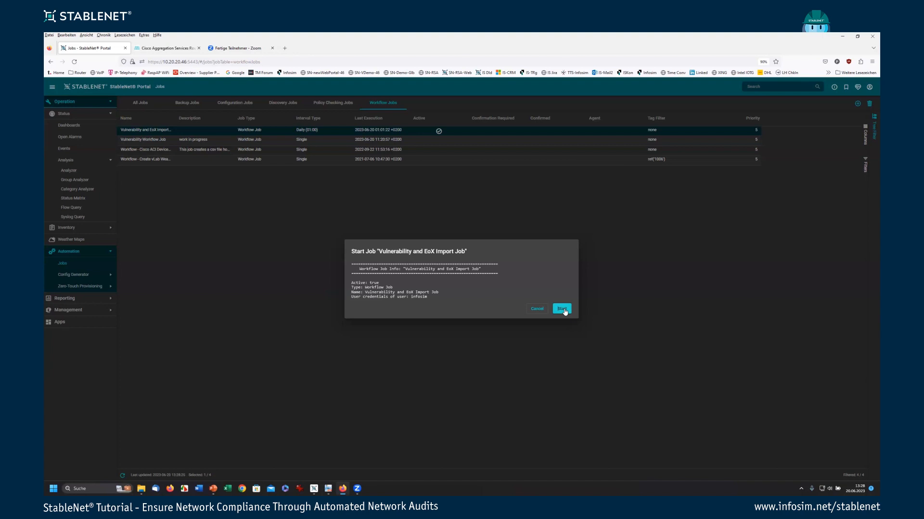
pyautogui.click(561, 309)
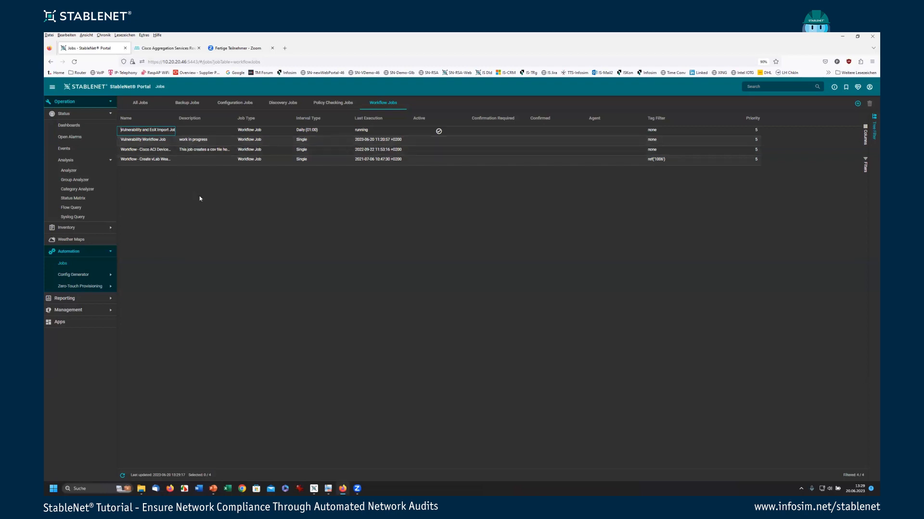
# - Open the results of the Vulnerability Workflow Job in the Job Analyzer
pyautogui.click(161, 143)
pyautogui.rightClick(161, 144)
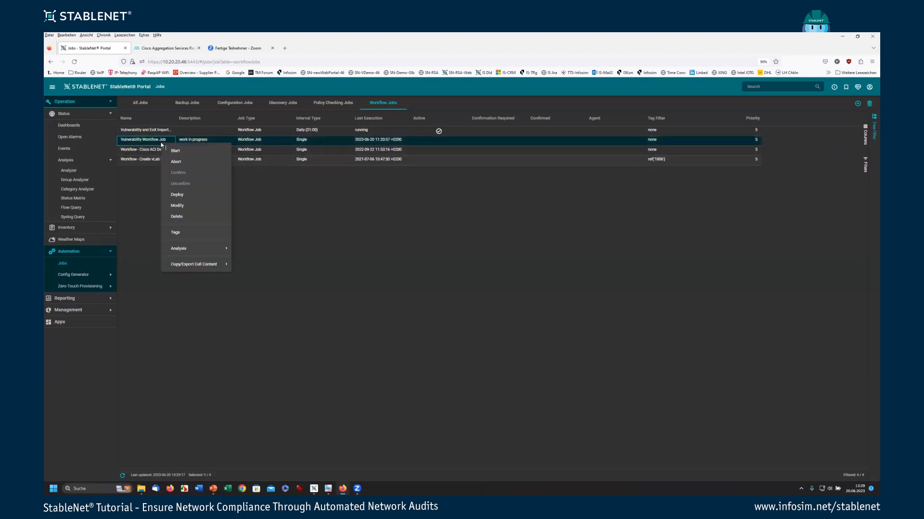
pyautogui.moveTo(200, 252)
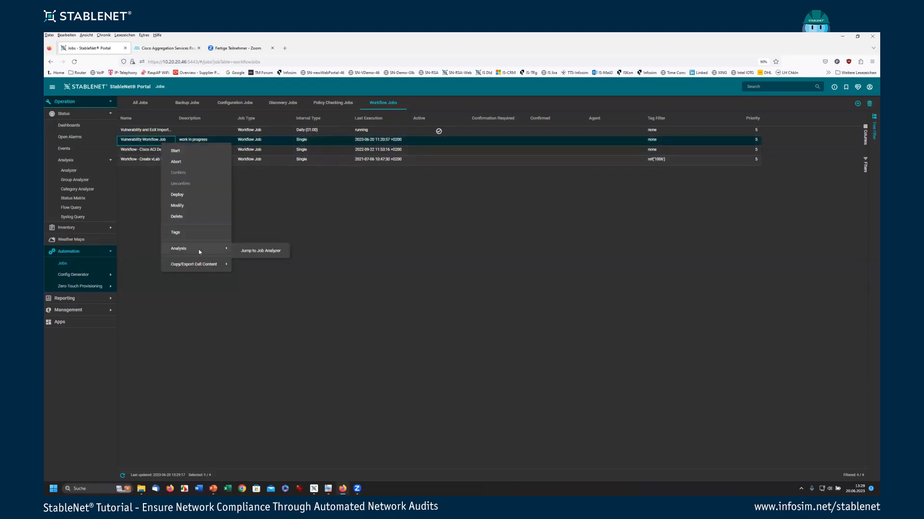
pyautogui.click(256, 252)
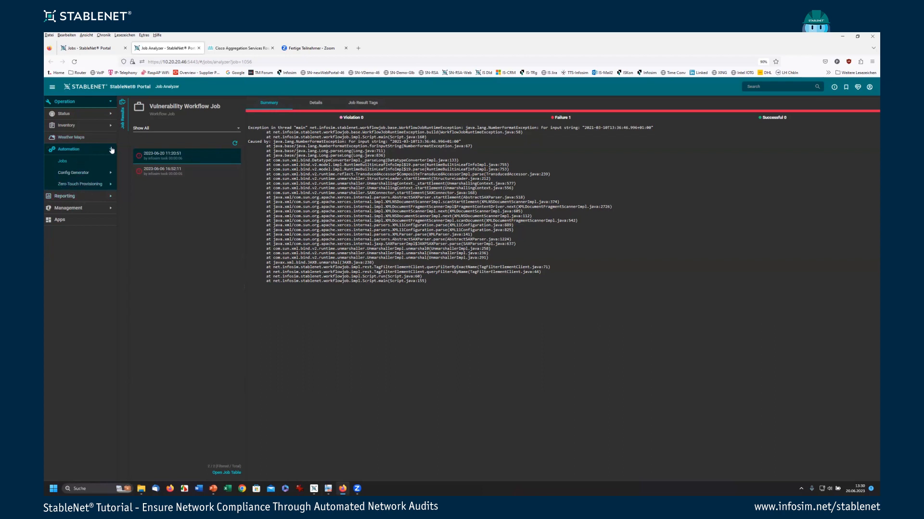
# - Return to the workflow jobs and open the Vulnerability and EoX Import Job for modification
pyautogui.click(70, 164)
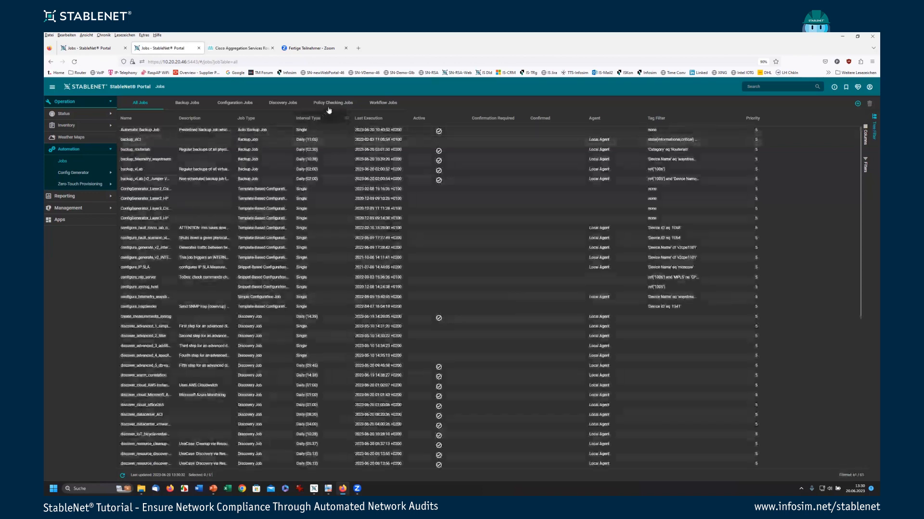
pyautogui.click(331, 104)
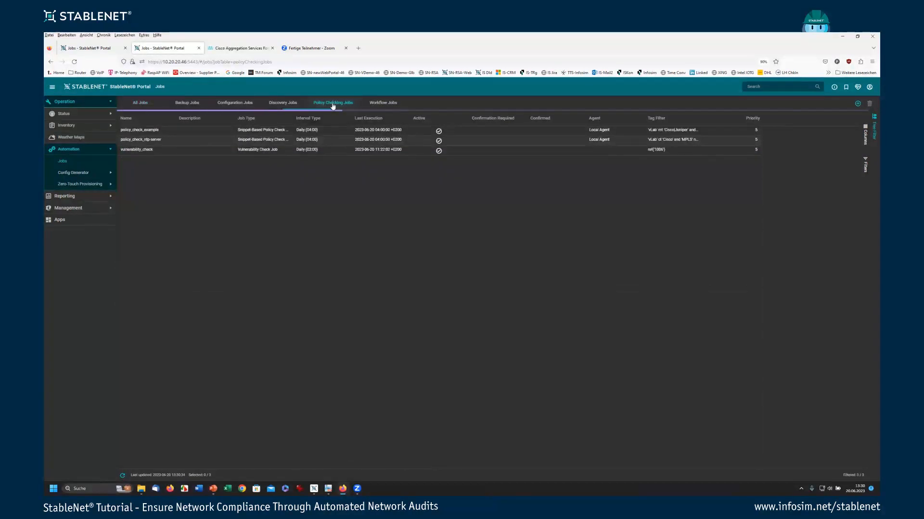
pyautogui.click(153, 131)
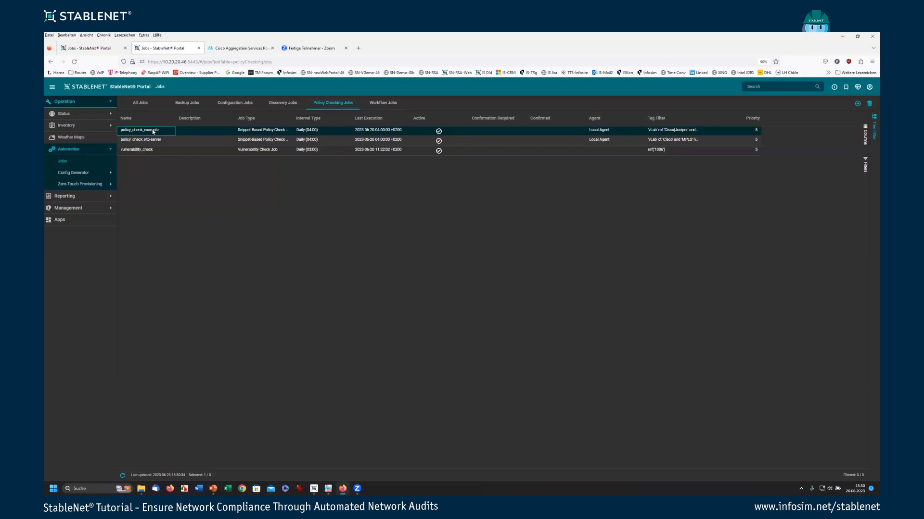
pyautogui.click(380, 104)
pyautogui.click(151, 131)
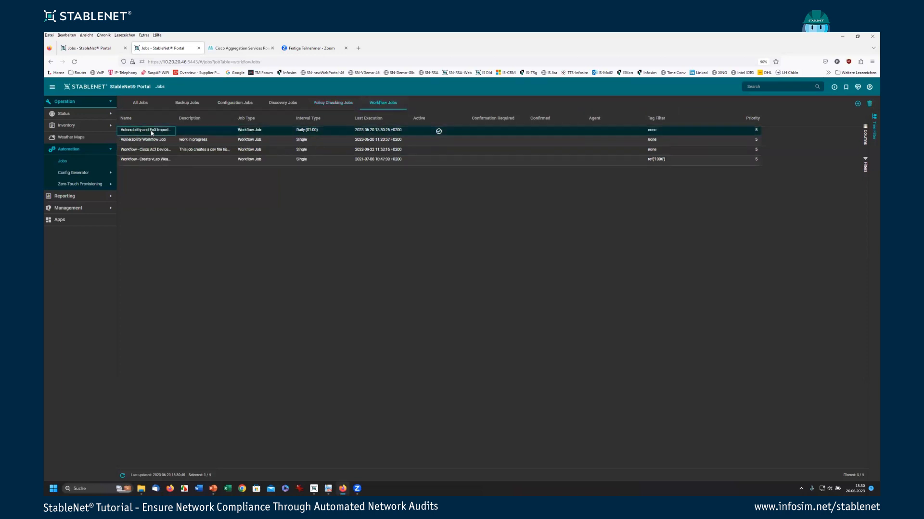
pyautogui.rightClick(151, 131)
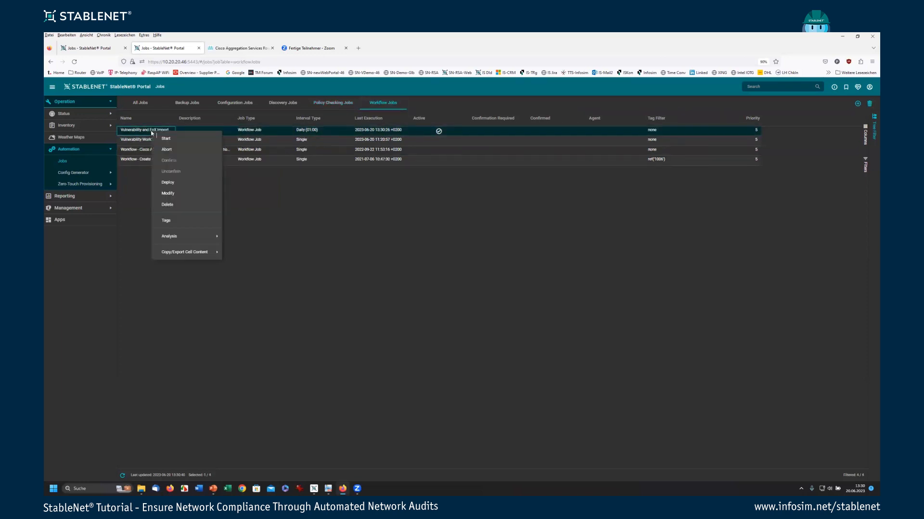
pyautogui.click(173, 192)
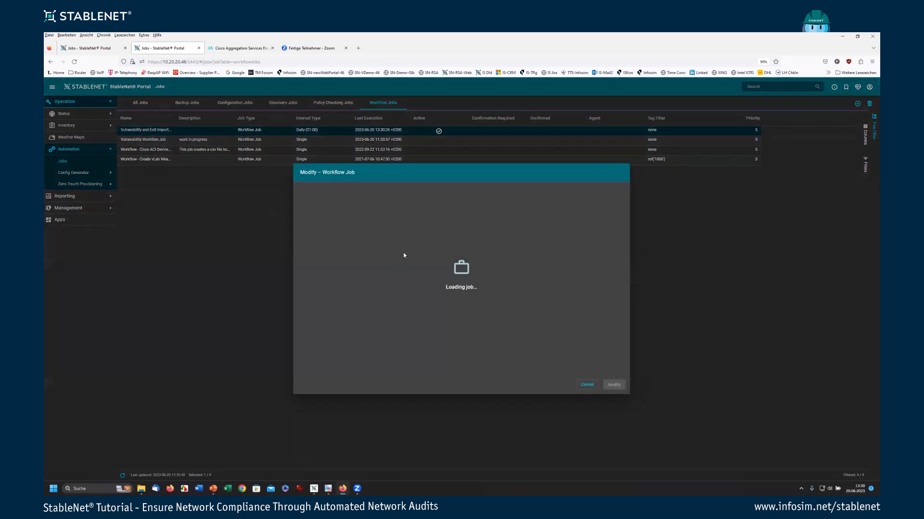
# - Review the import job's schedule, device selection, workflow configuration and tags, then close it without saving changes
pyautogui.click(400, 189)
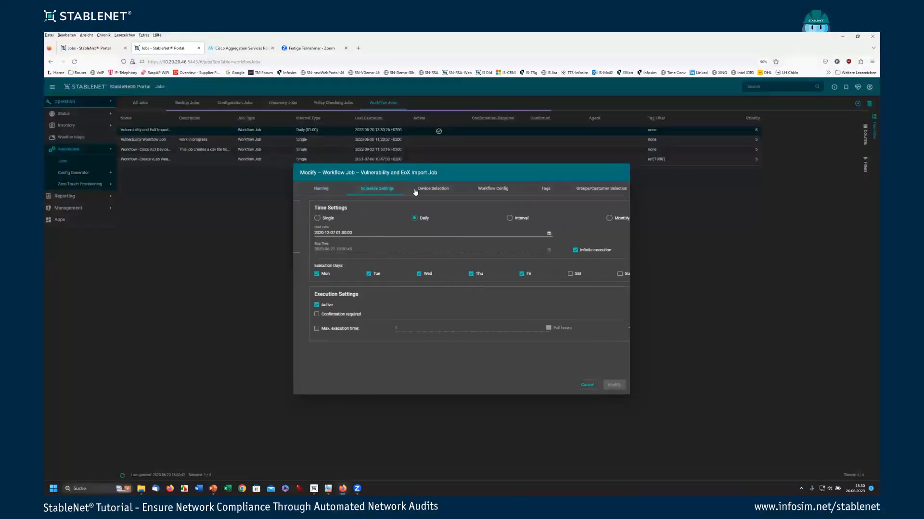
pyautogui.click(422, 191)
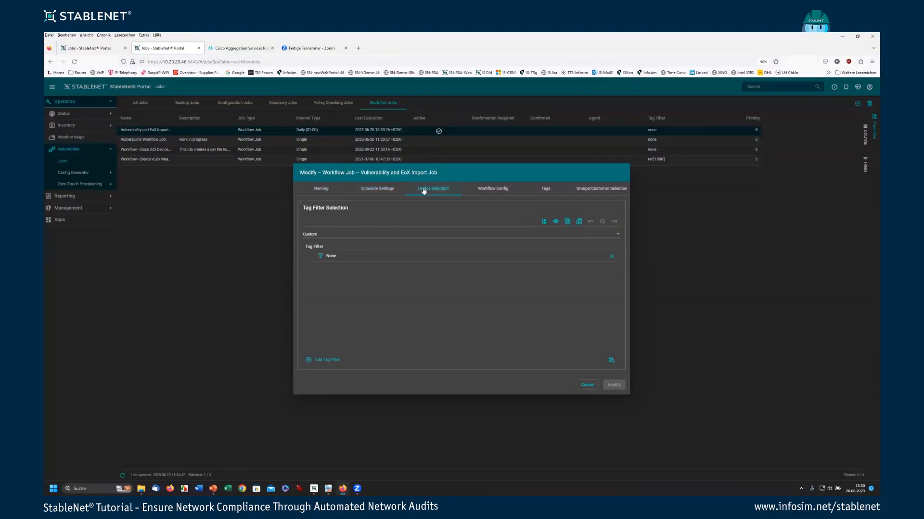
pyautogui.click(488, 192)
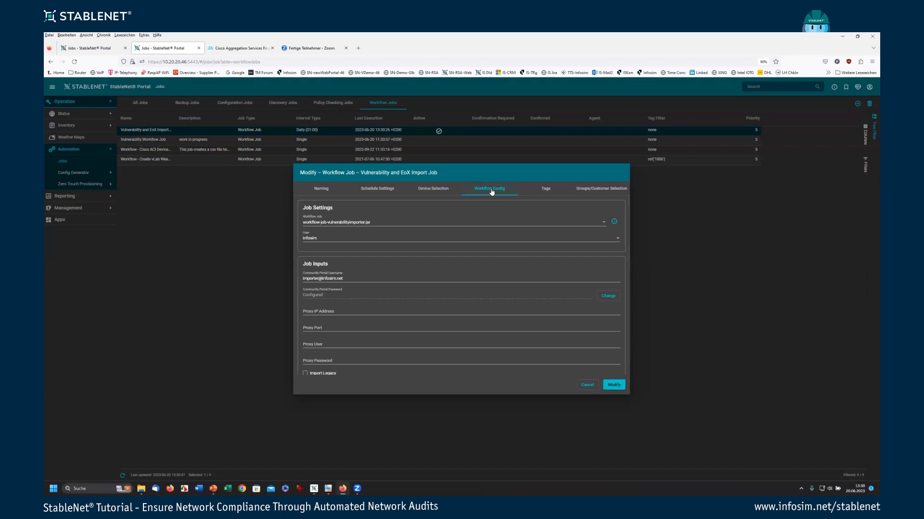
pyautogui.click(542, 191)
pyautogui.click(492, 193)
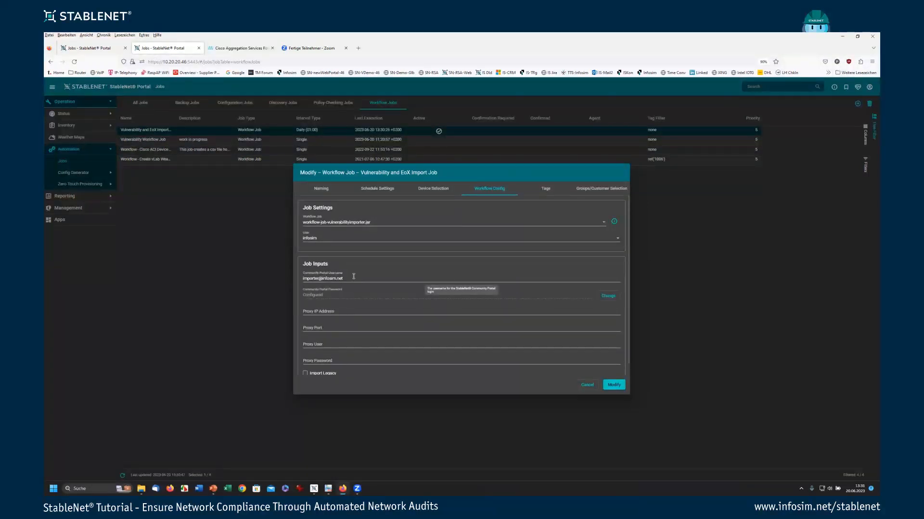
pyautogui.click(587, 385)
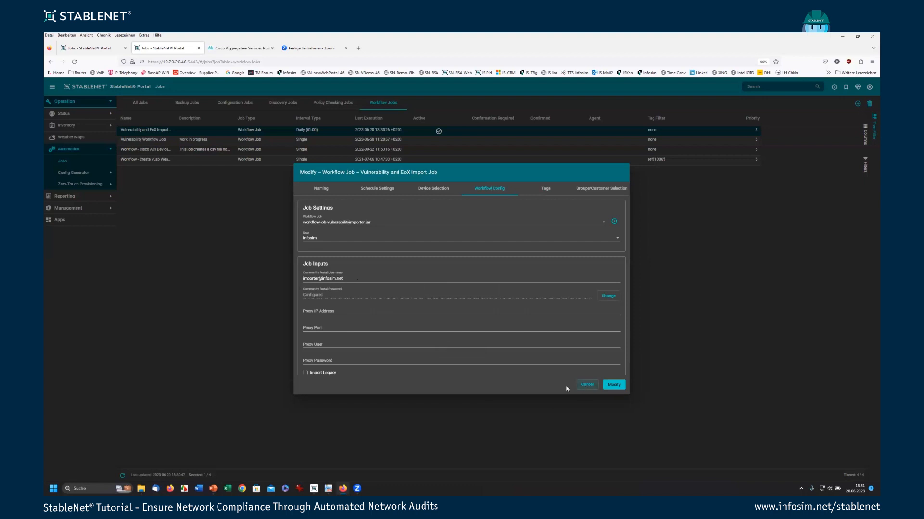
pyautogui.click(109, 128)
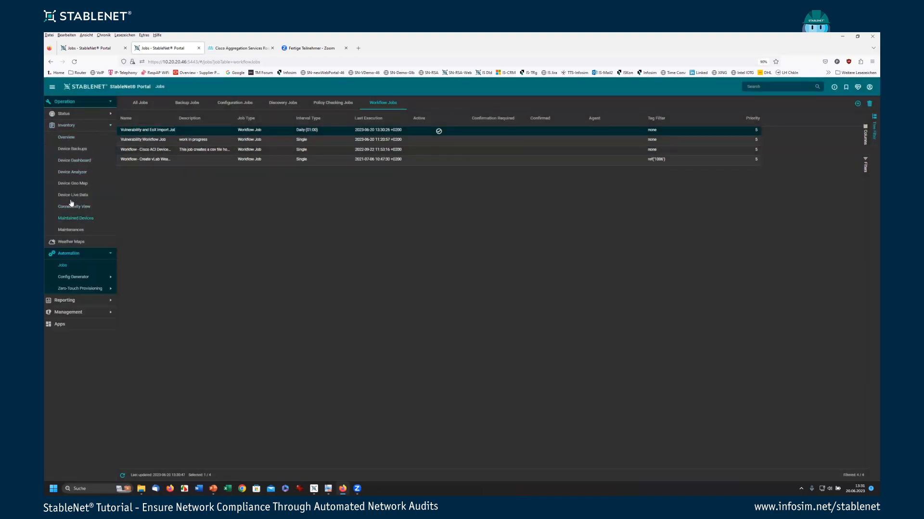
pyautogui.click(72, 172)
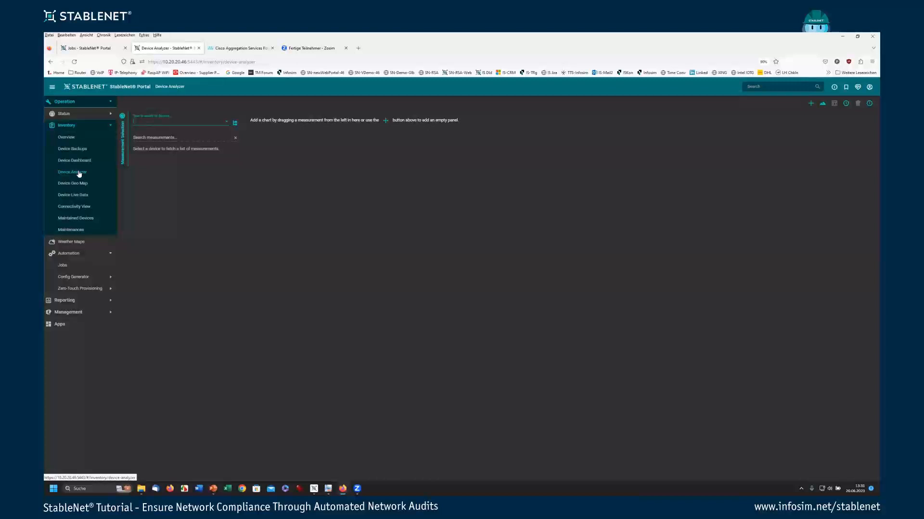
pyautogui.click(111, 126)
# - Open the Group Analyzer from the status analysis tools
pyautogui.click(110, 116)
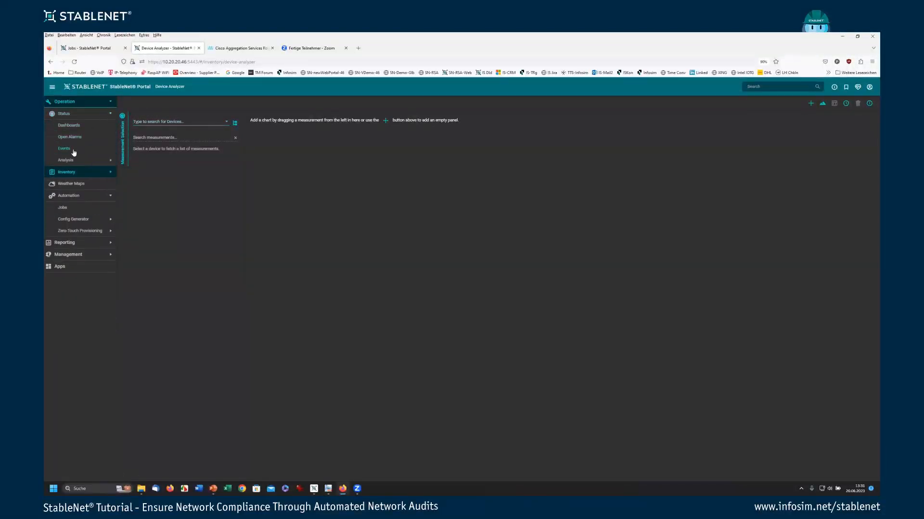
pyautogui.click(110, 160)
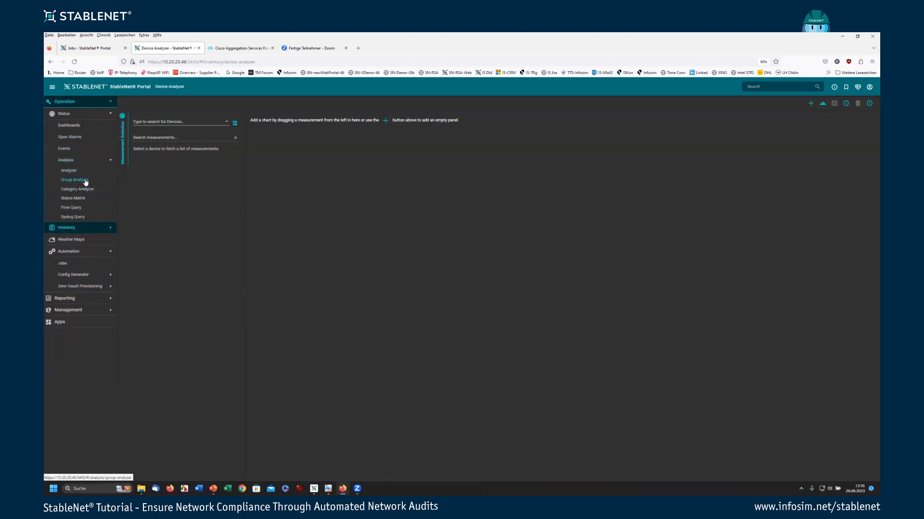
pyautogui.click(77, 179)
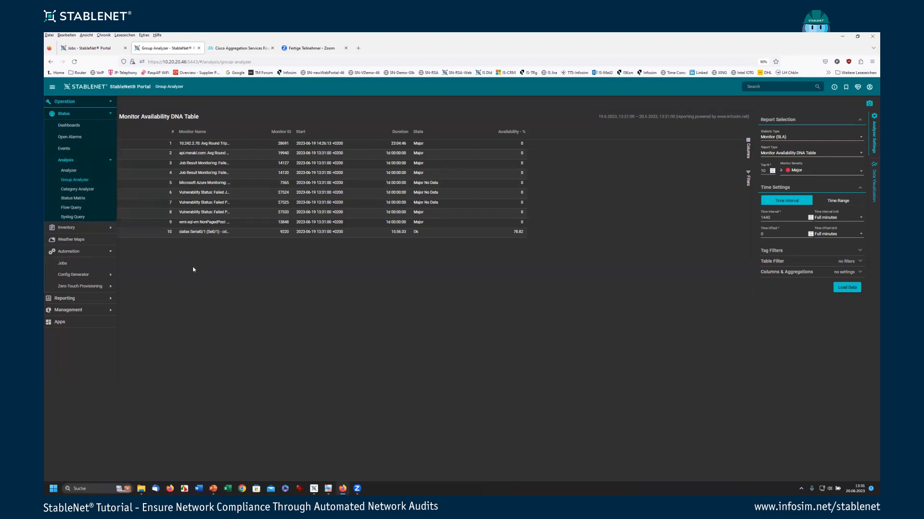
# - Load a Group Analyzer report with statistic type Vulnerability Report and report type Detailed All Vulnerability (Independent First/Last Occurrence)
pyautogui.click(861, 139)
pyautogui.scroll(-5, 824, 160)
pyautogui.scroll(-8, 824, 161)
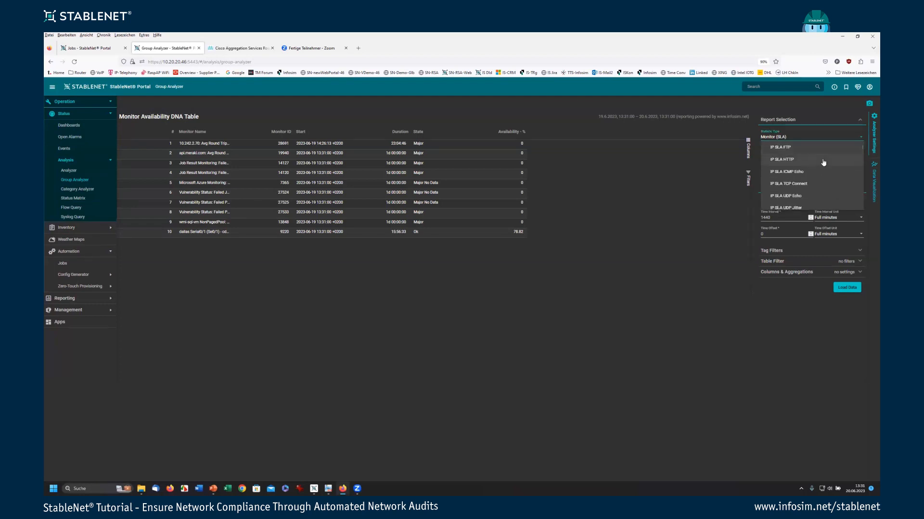
pyautogui.scroll(-6, 823, 164)
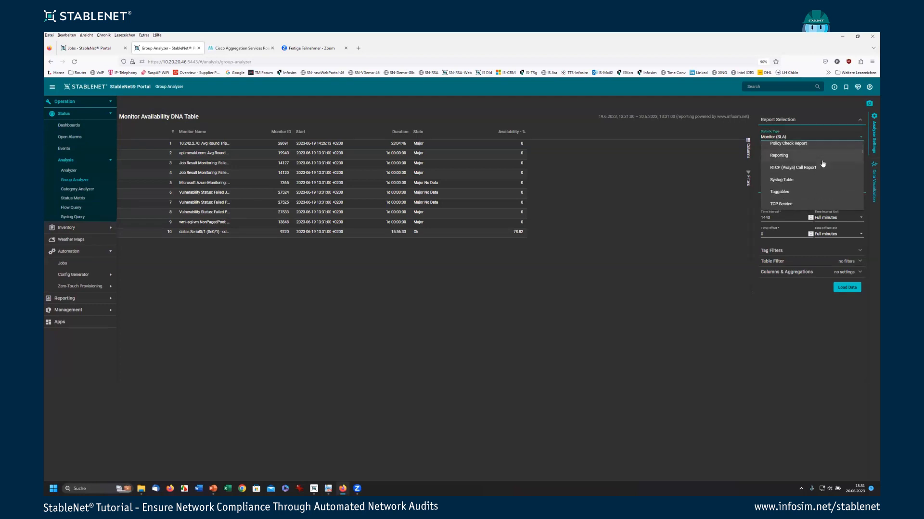
pyautogui.click(793, 193)
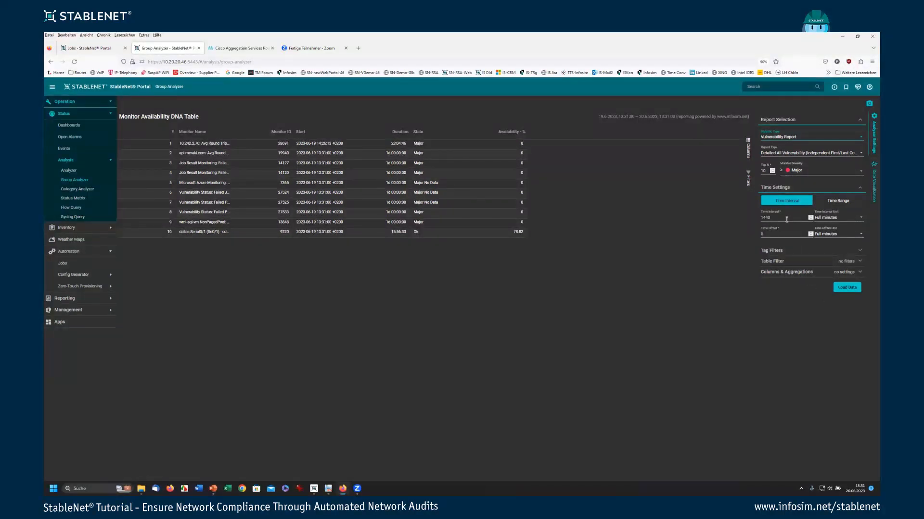
pyautogui.click(847, 288)
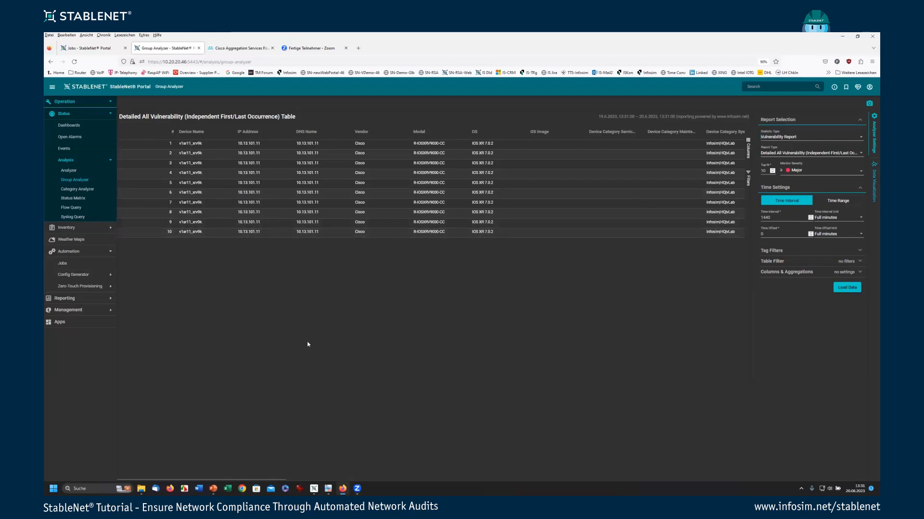
# - Examine the vulnerability table's source, announcement, CVE ID, URL, CVSS score and status columns
pyautogui.moveTo(280, 479); pyautogui.dragTo(535, 479)
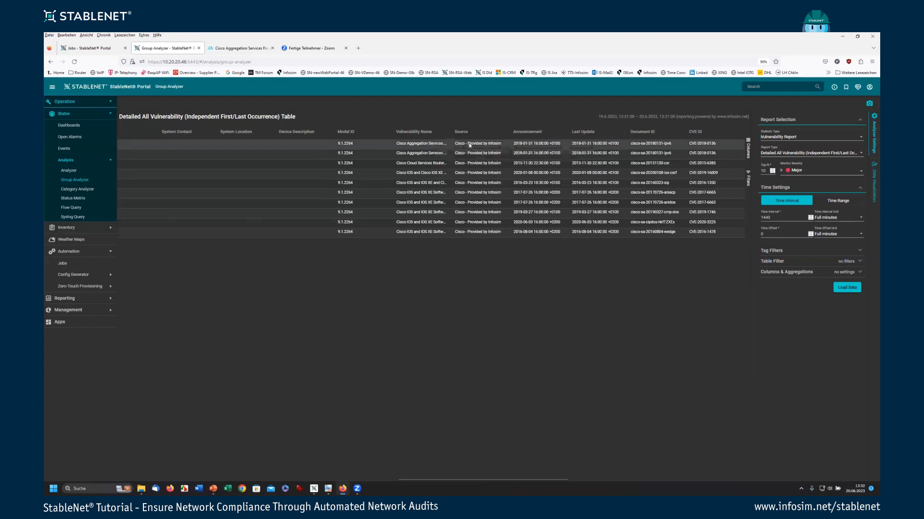
pyautogui.moveTo(462, 480); pyautogui.dragTo(585, 488)
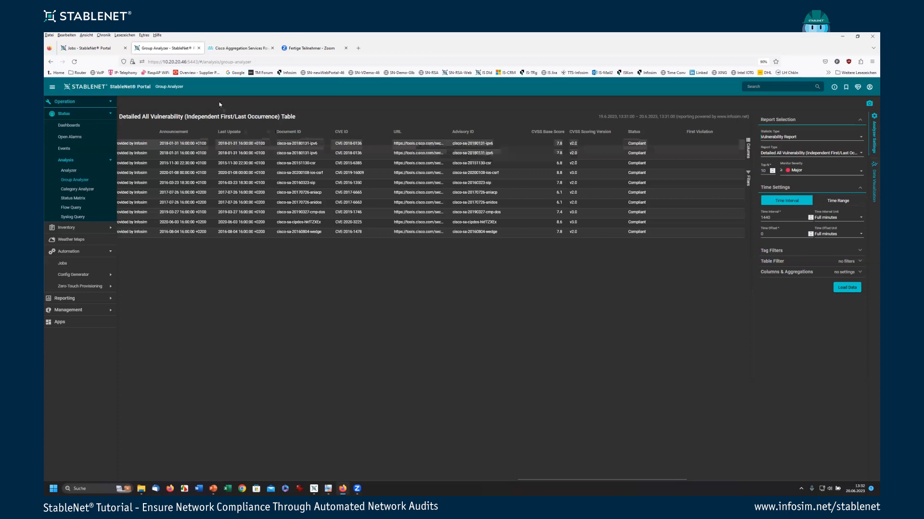
# - Read the Cisco advisory on the ASR 9000 IPv6 Fragment Header Denial of Service vulnerability, accepting the site's cookies
pyautogui.click(231, 50)
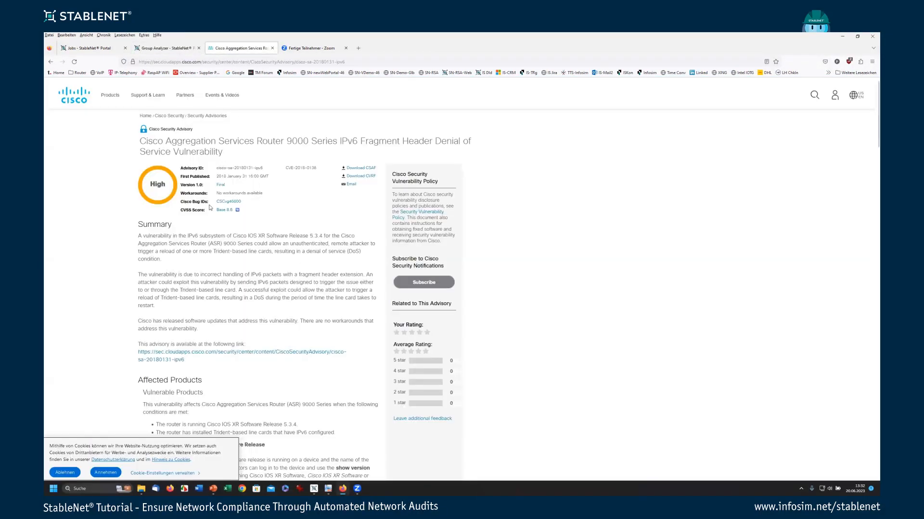
pyautogui.scroll(-3, 210, 241)
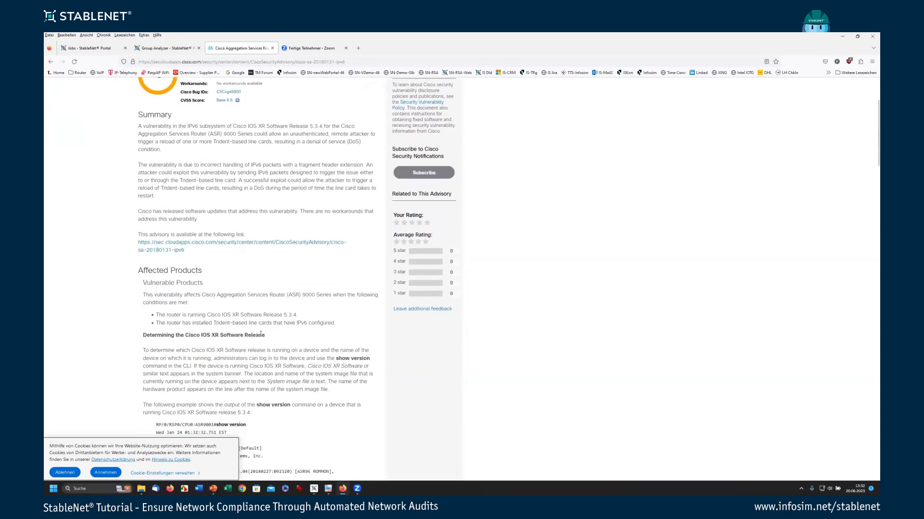
pyautogui.click(99, 473)
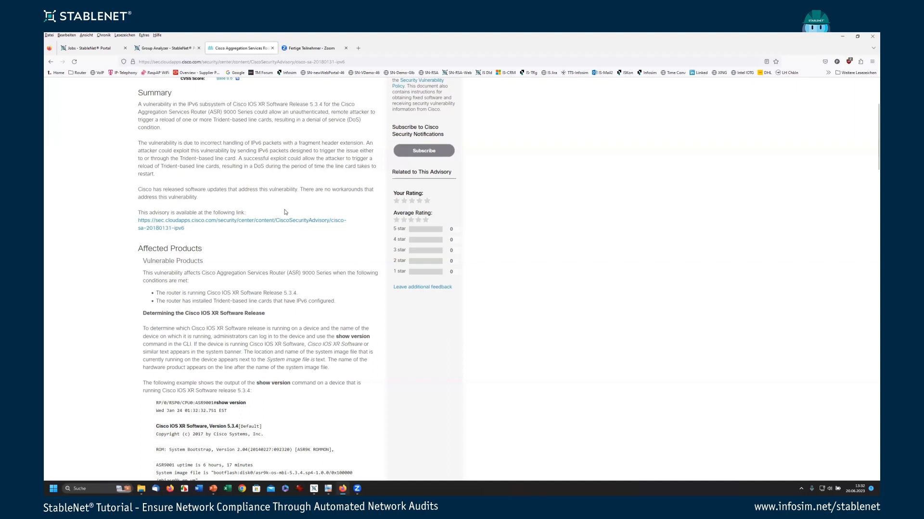
pyautogui.scroll(-2, 316, 368)
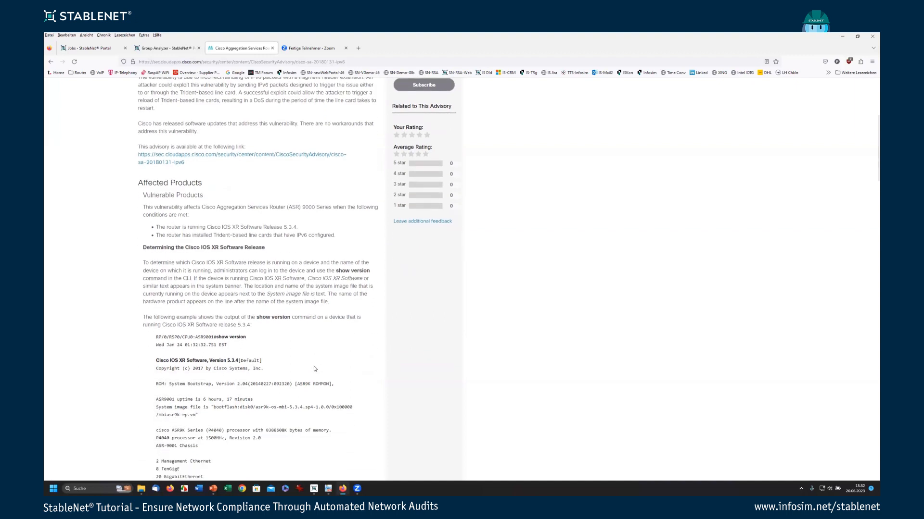
pyautogui.scroll(4, 315, 369)
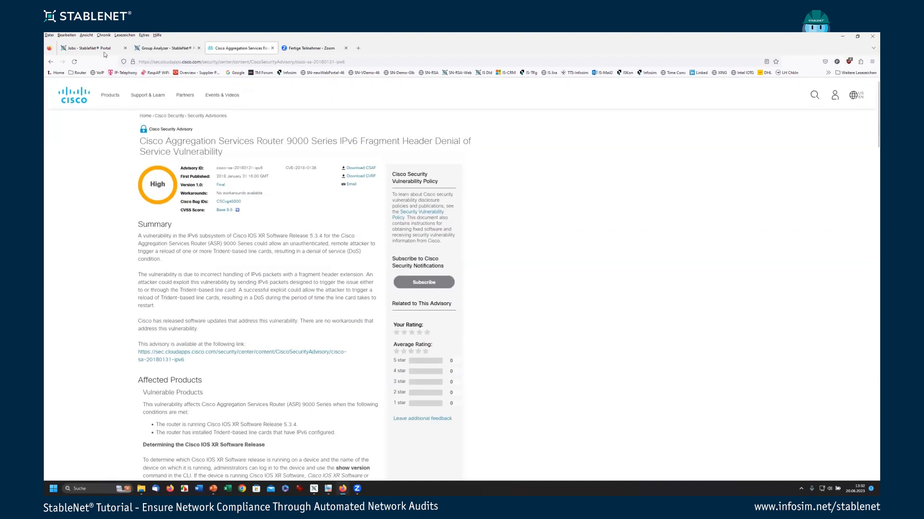
# - Return to the StableNet portal to view the Reporting options, and look through the Group Analyzer's report types for Monitor (SLA)
pyautogui.click(104, 50)
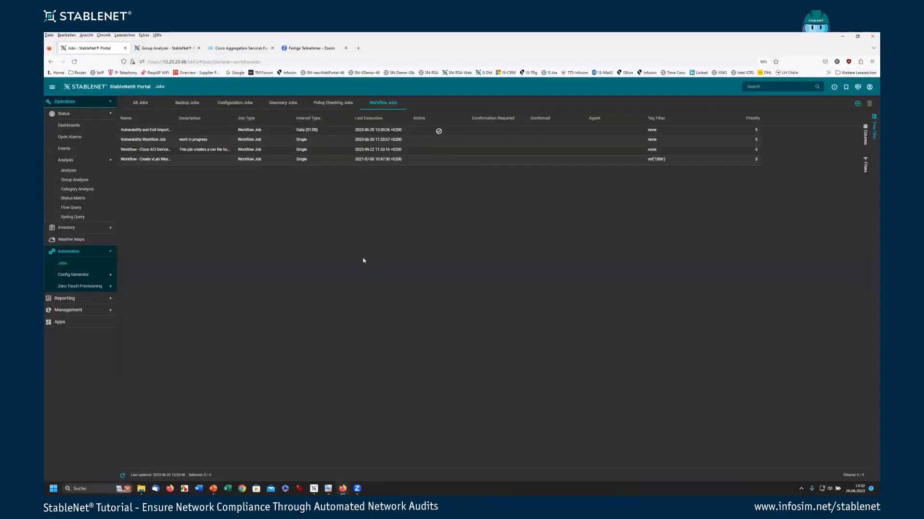
pyautogui.click(110, 302)
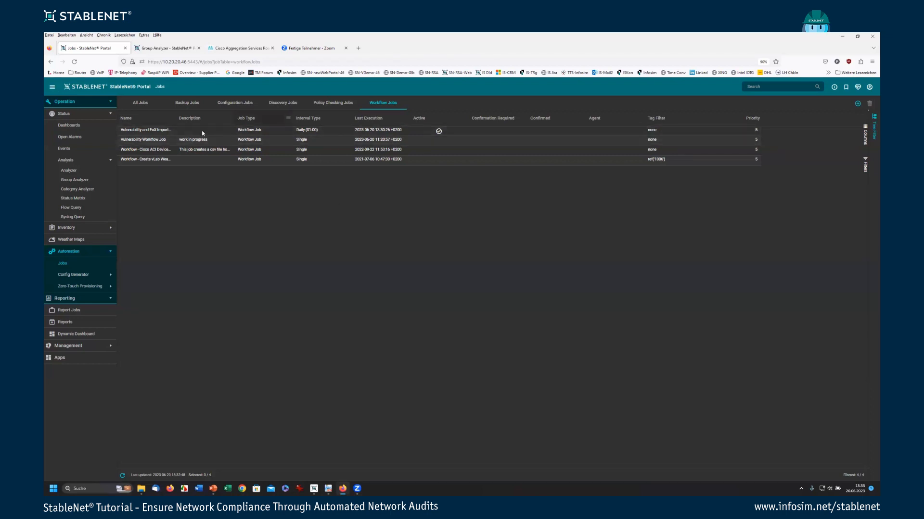
pyautogui.click(75, 179)
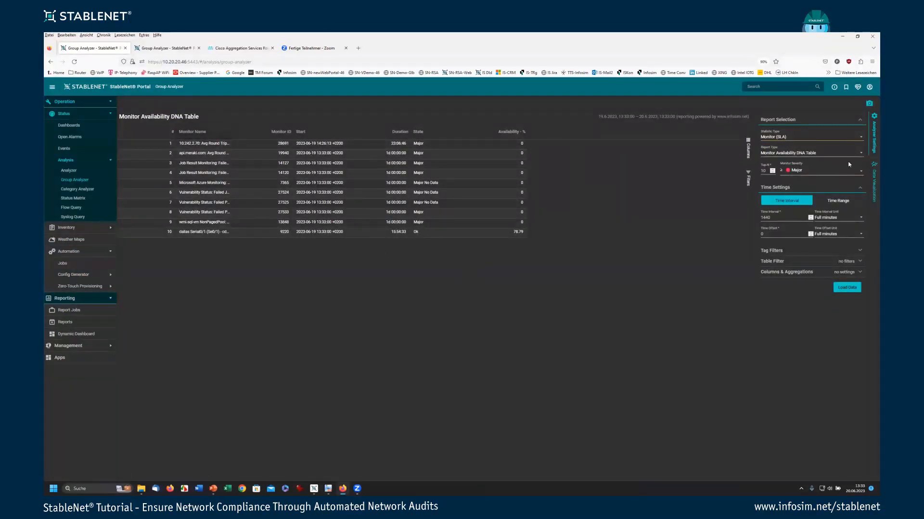
pyautogui.click(861, 154)
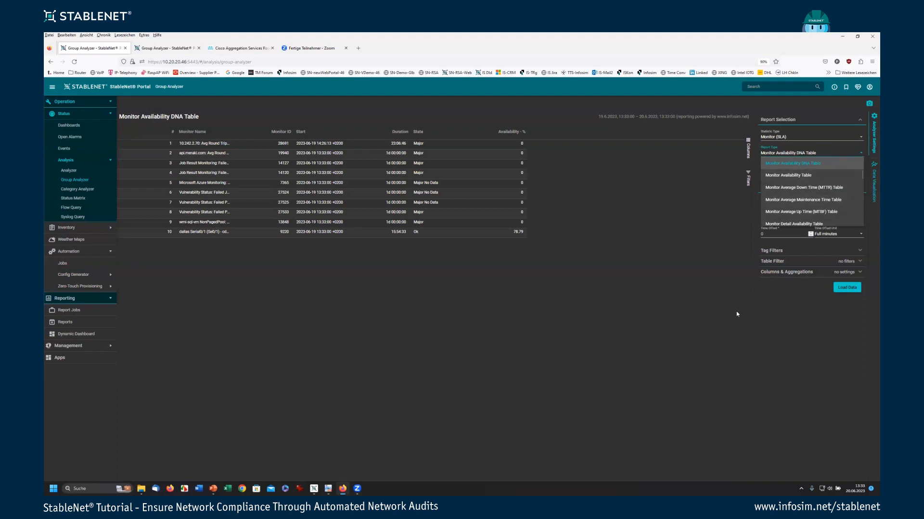
pyautogui.click(686, 309)
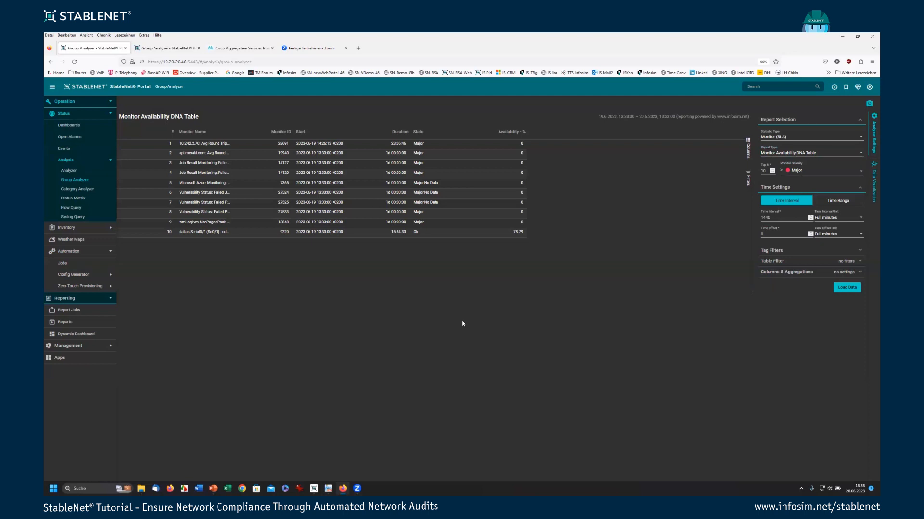
# - Switch to the PowerPoint presentation and start the slide show from slide 18, "Key links"
pyautogui.click(213, 489)
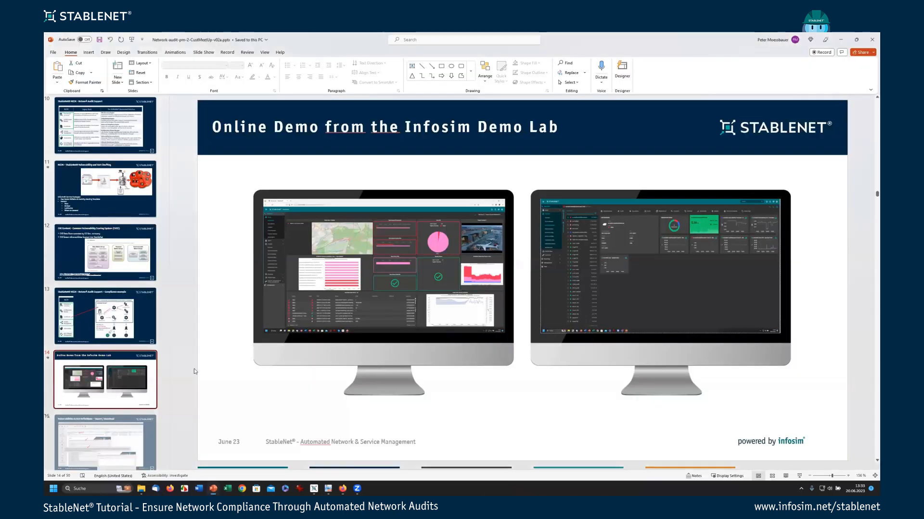
pyautogui.scroll(-5, 114, 405)
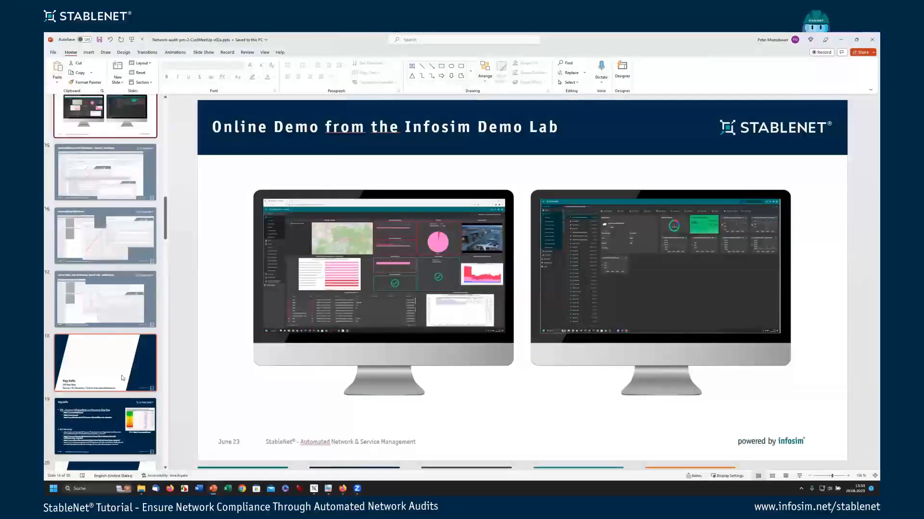
pyautogui.click(105, 363)
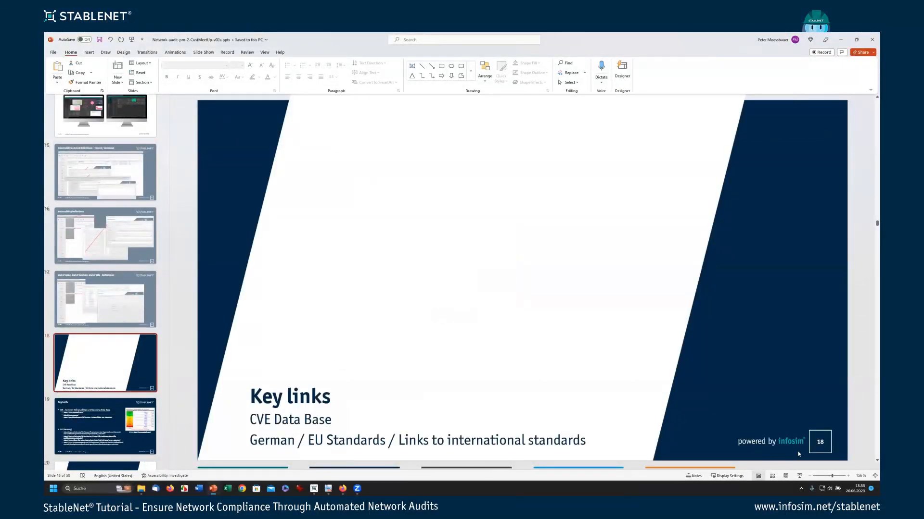
pyautogui.click(799, 475)
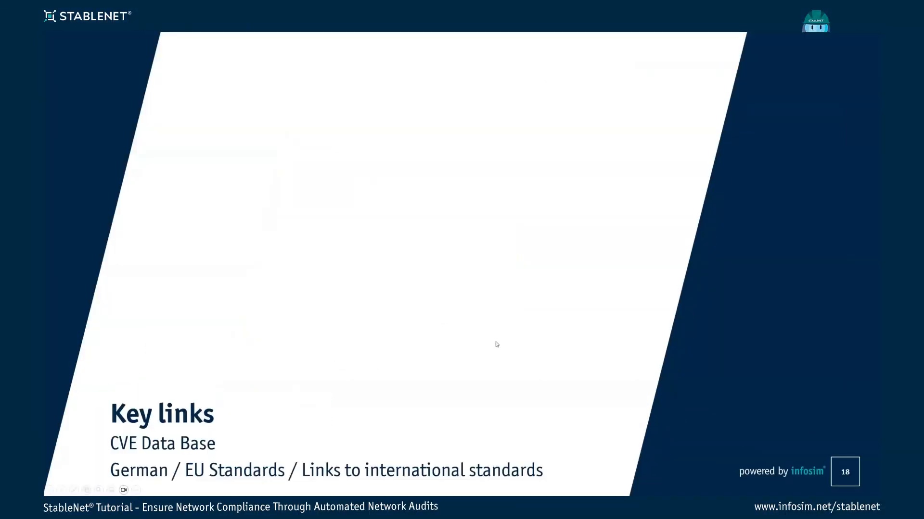